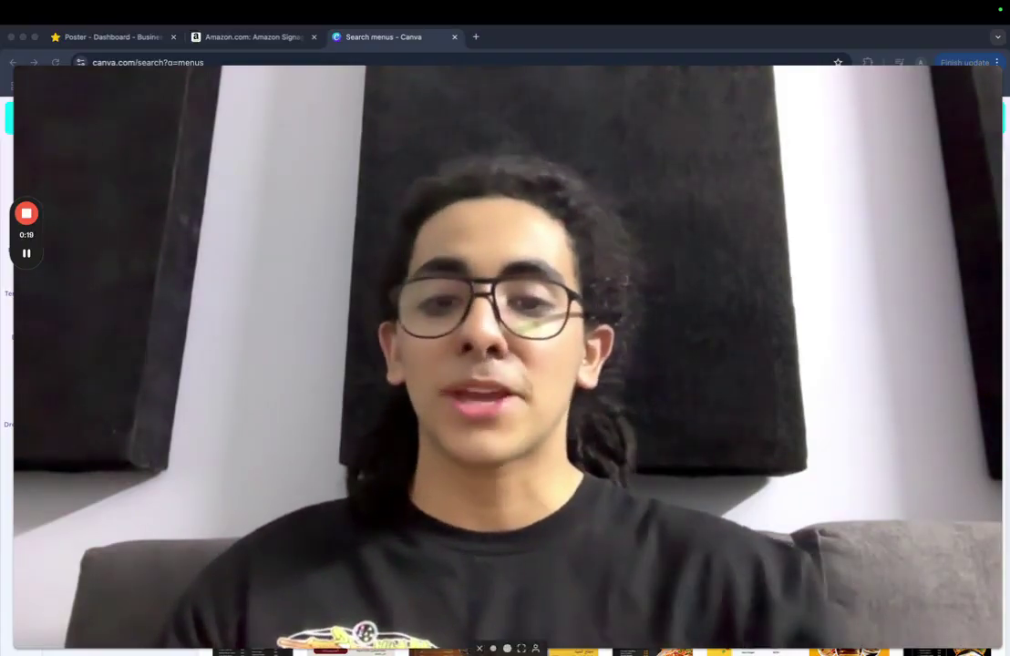
Open the Grey and Beige Minimalist Restaurant Menu template as a new editable design.
{"action": "left_click", "coordinate": [481, 647]}
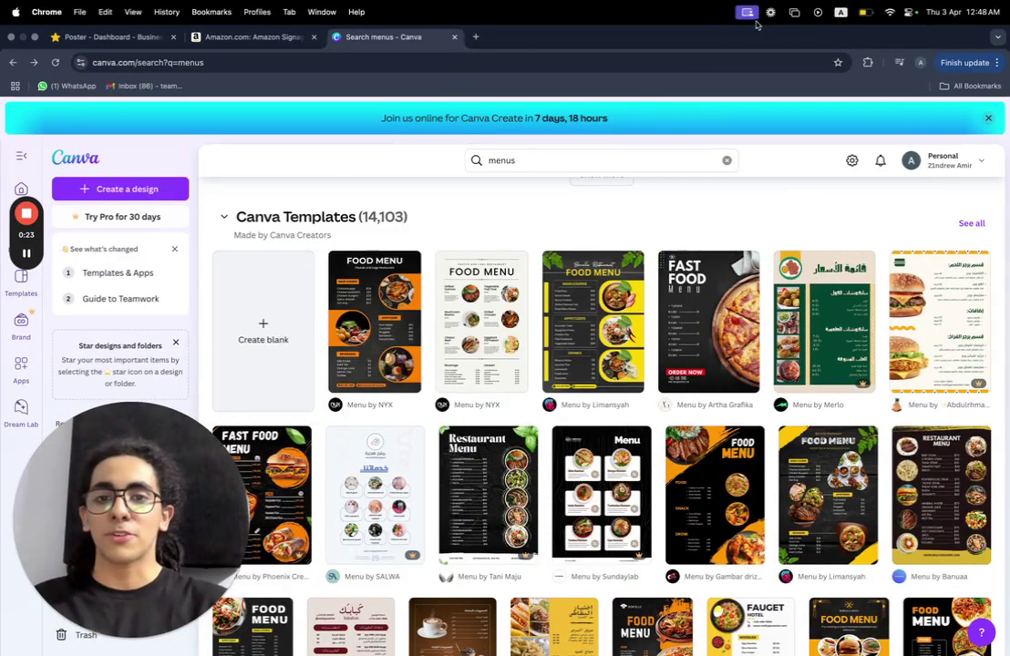
{"action": "scroll", "coordinate": [638, 328], "scroll_direction": "down", "scroll_amount": 2}
{"action": "scroll", "coordinate": [560, 427], "scroll_direction": "up", "scroll_amount": 3}
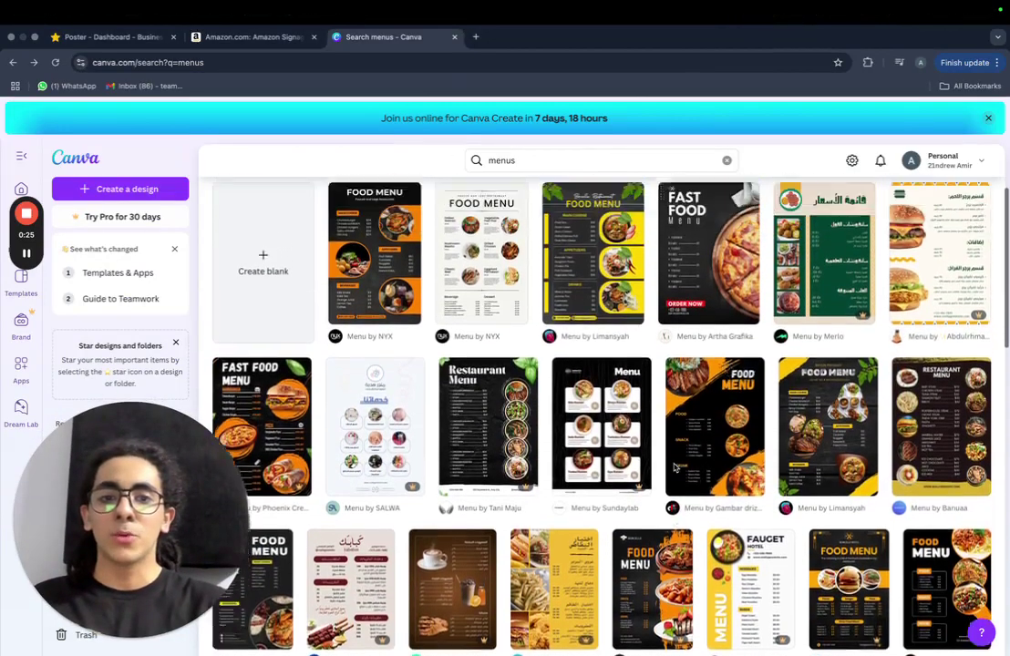
{"action": "left_click", "coordinate": [464, 337]}
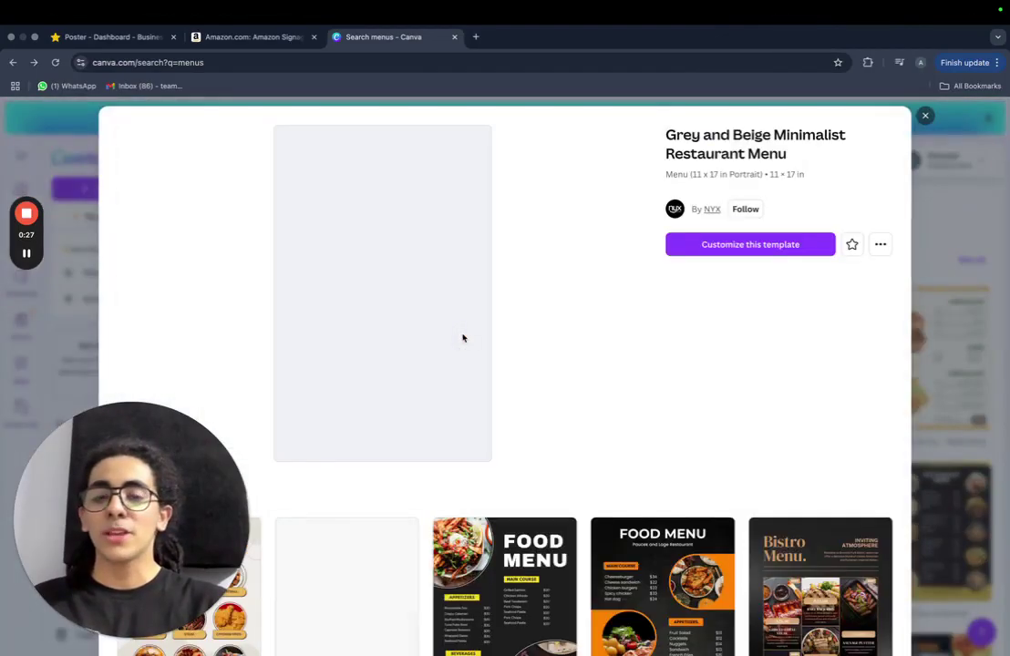
{"action": "left_click", "coordinate": [746, 244]}
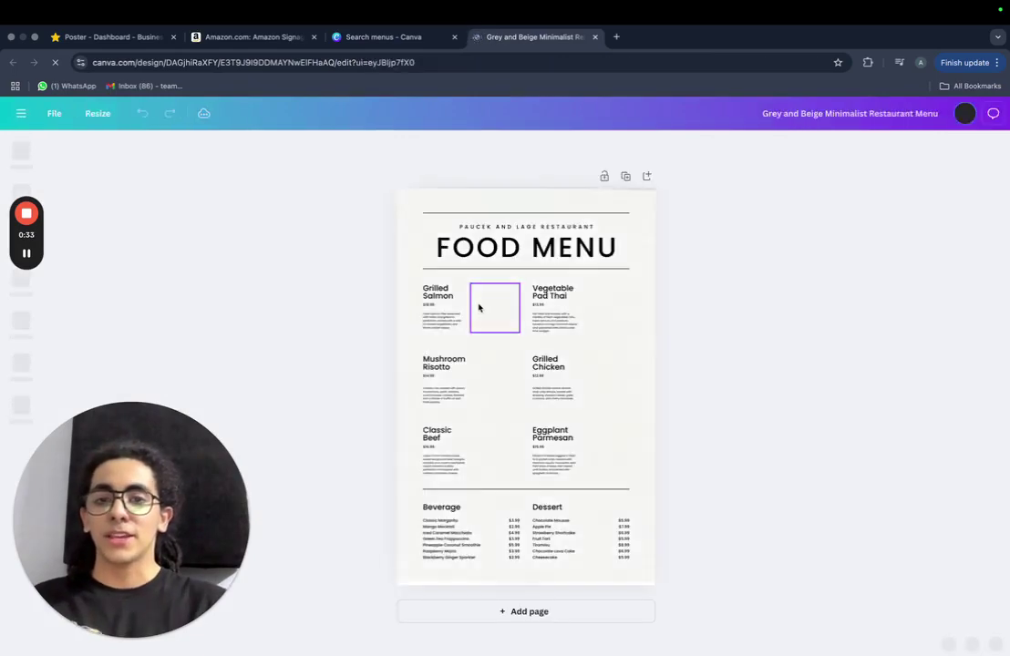
Rename the Grilled Salmon dish title to 'beef' and make the title smaller.
{"action": "left_click", "coordinate": [455, 301]}
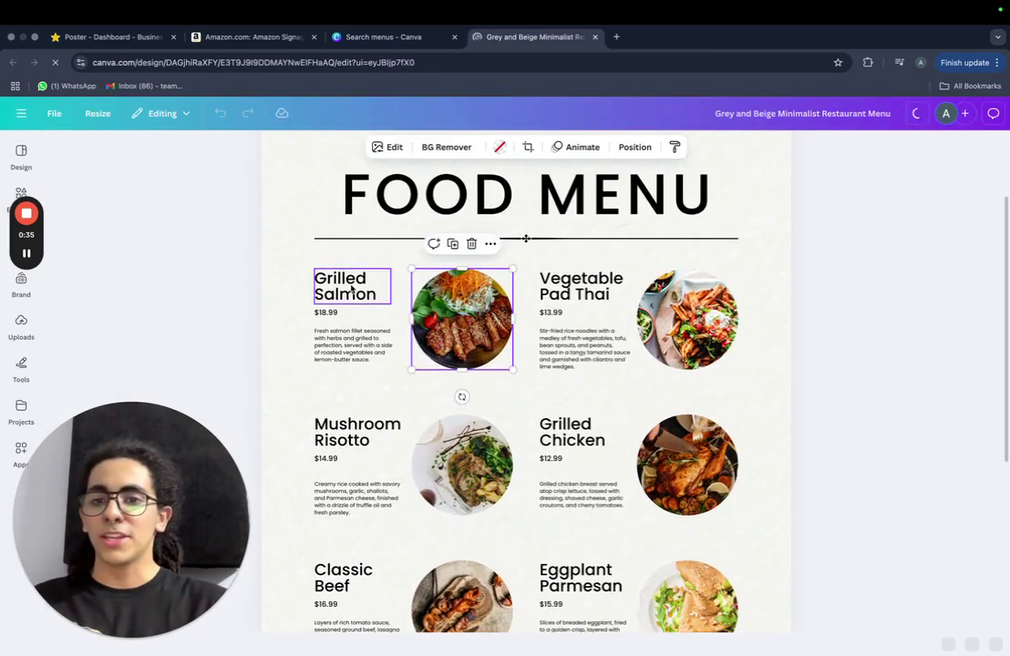
{"action": "left_click", "coordinate": [347, 283]}
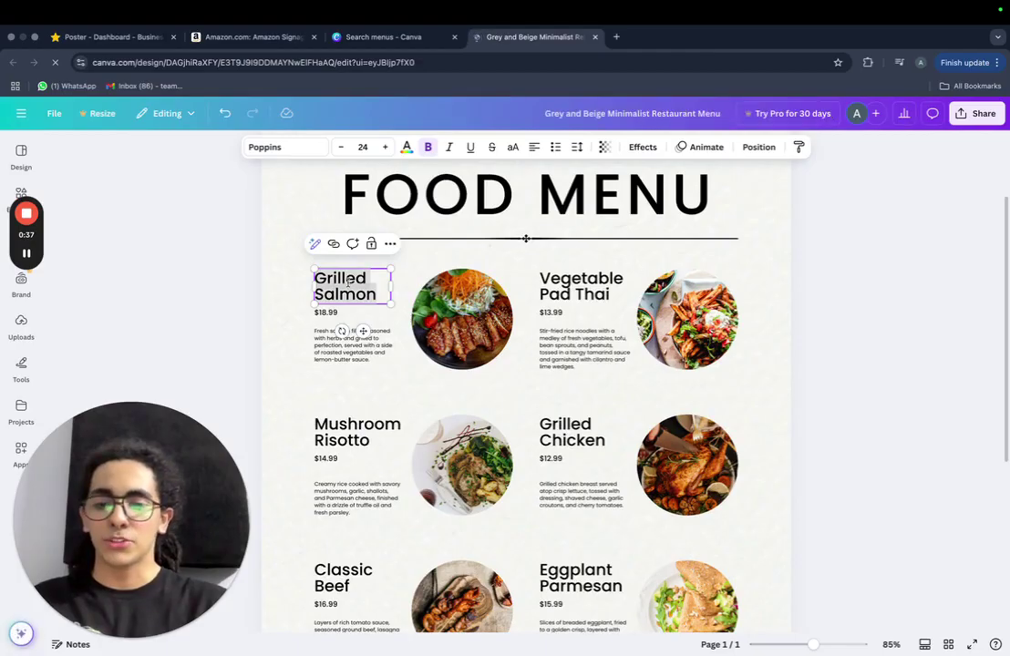
{"action": "type", "text": "beef"}
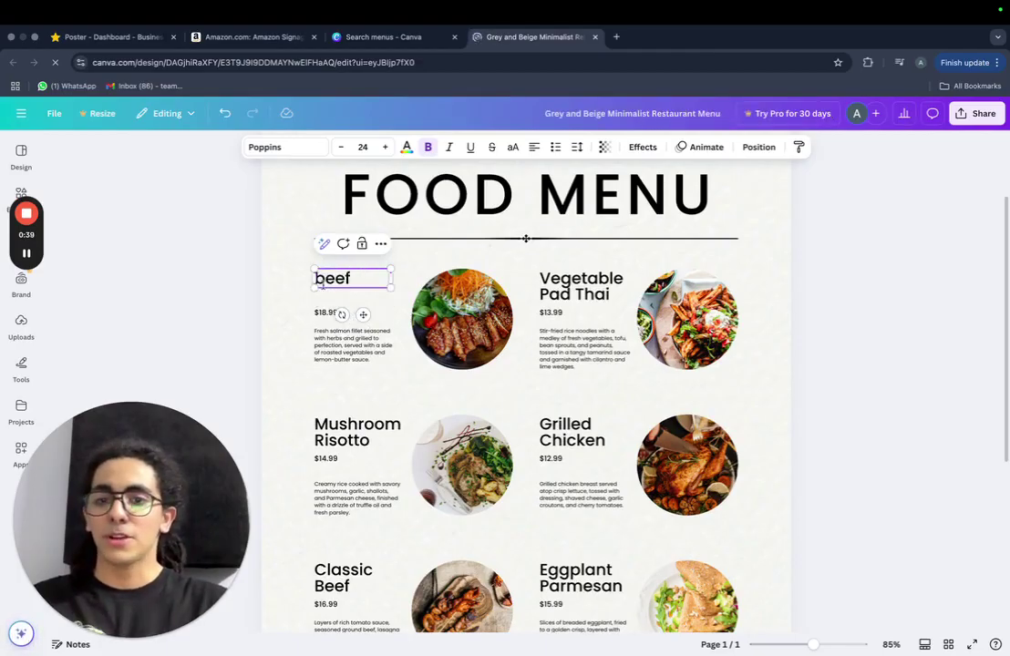
{"action": "mouse_move", "coordinate": [389, 288]}
{"action": "left_mouse_down"}
{"action": "mouse_move", "coordinate": [422, 294]}
{"action": "mouse_move", "coordinate": [374, 285]}
{"action": "left_mouse_up"}
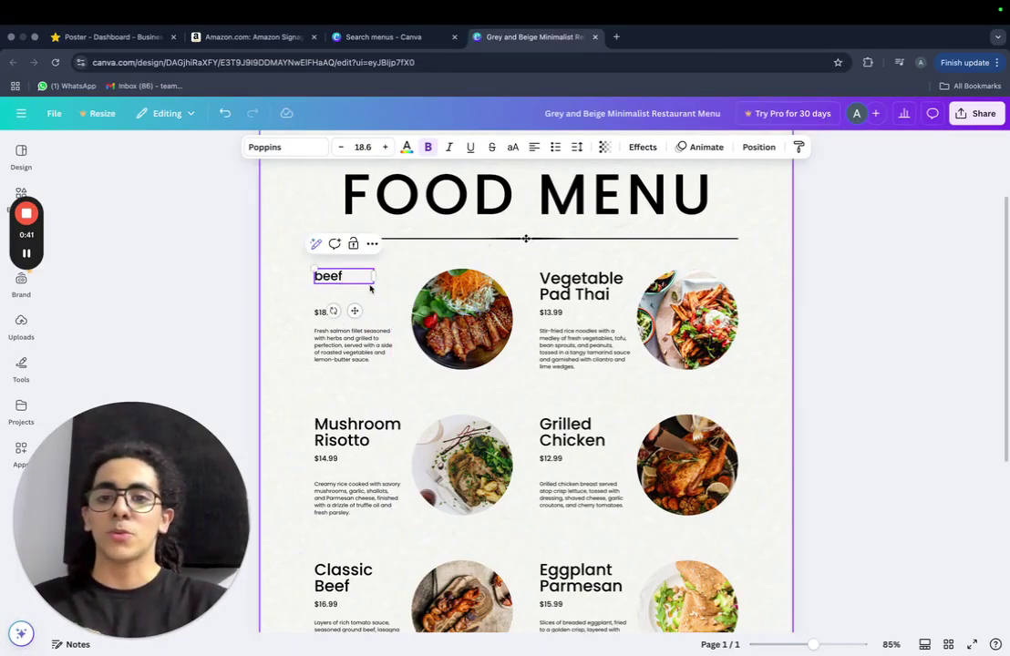
Delete the beef dish's photo, keeping the empty image frame.
{"action": "left_click", "coordinate": [461, 337]}
{"action": "left_click", "coordinate": [480, 243]}
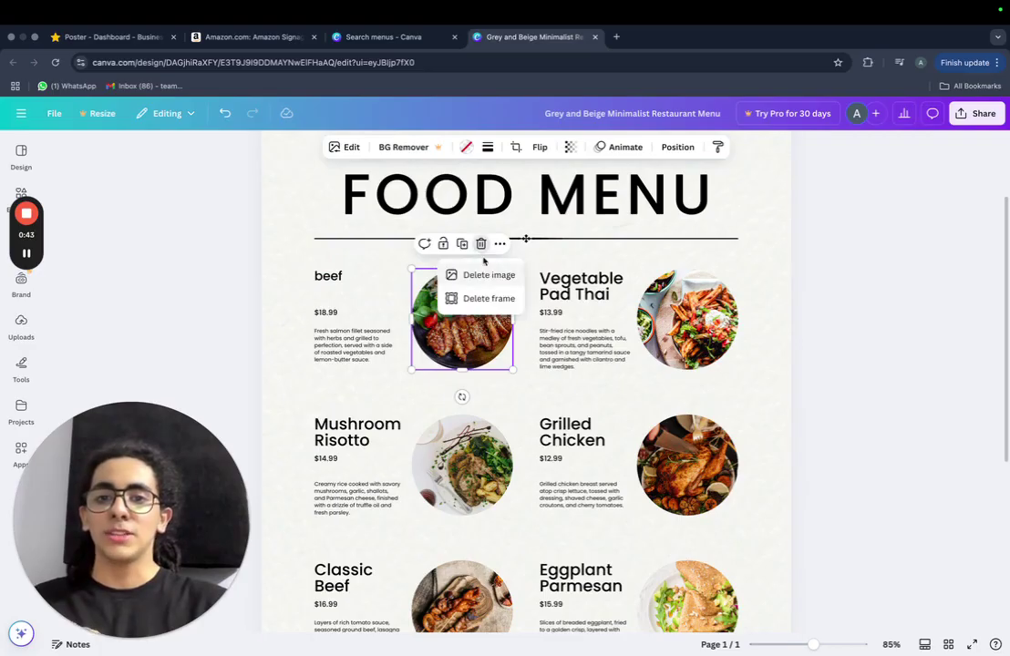
{"action": "left_click", "coordinate": [489, 275]}
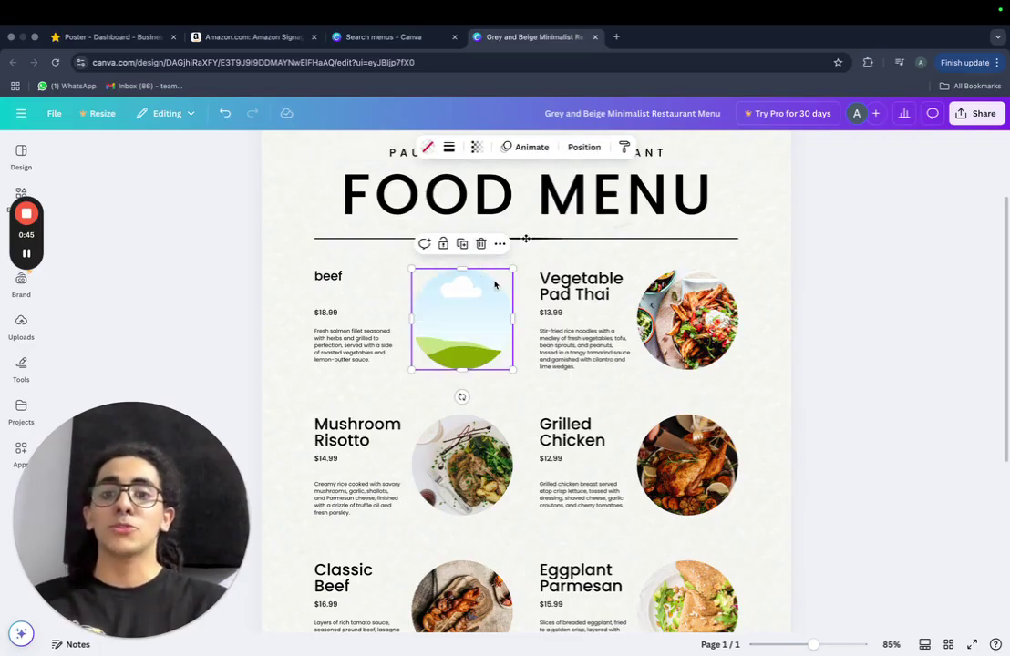
{"action": "scroll", "coordinate": [911, 377], "scroll_direction": "up", "scroll_amount": 2}
{"action": "scroll", "coordinate": [911, 377], "scroll_direction": "up", "scroll_amount": 1}
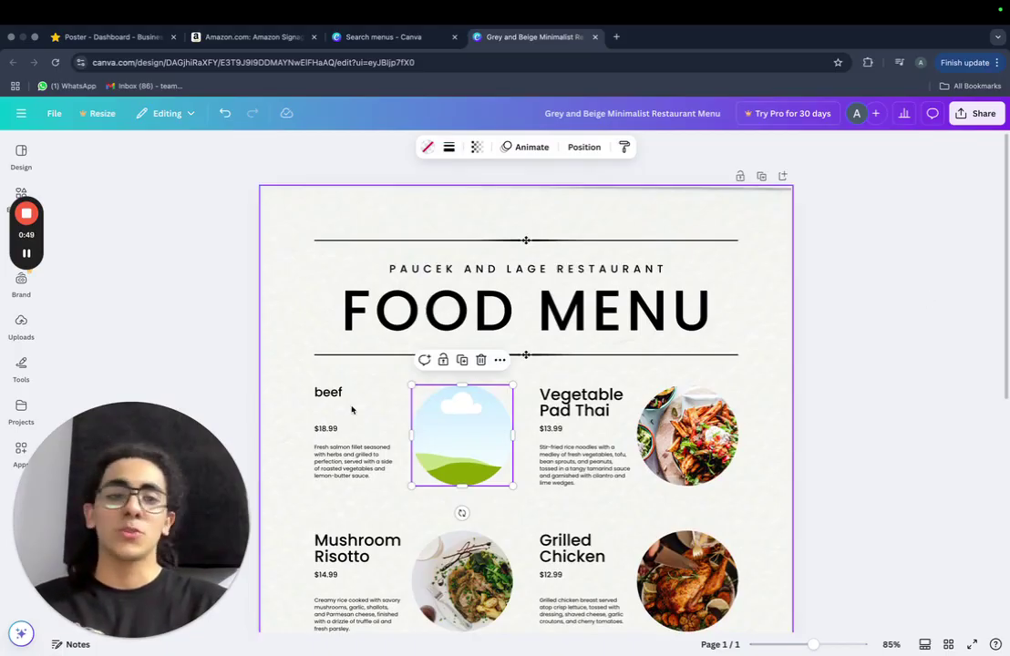
Download the edited restaurant menu as a PNG file.
{"action": "left_click", "coordinate": [974, 113]}
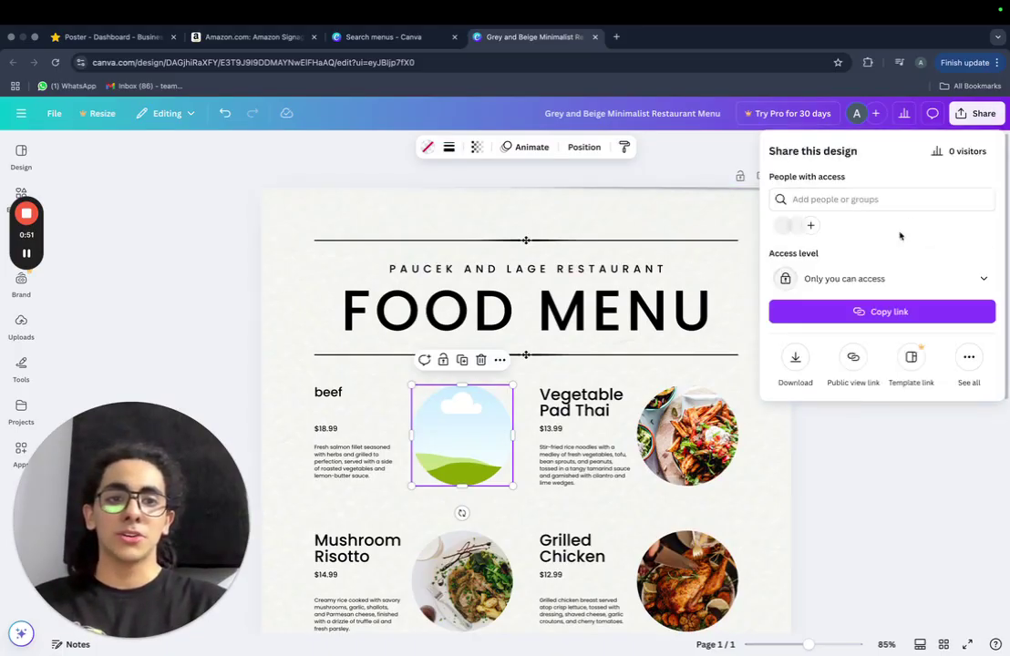
{"action": "left_click", "coordinate": [794, 357]}
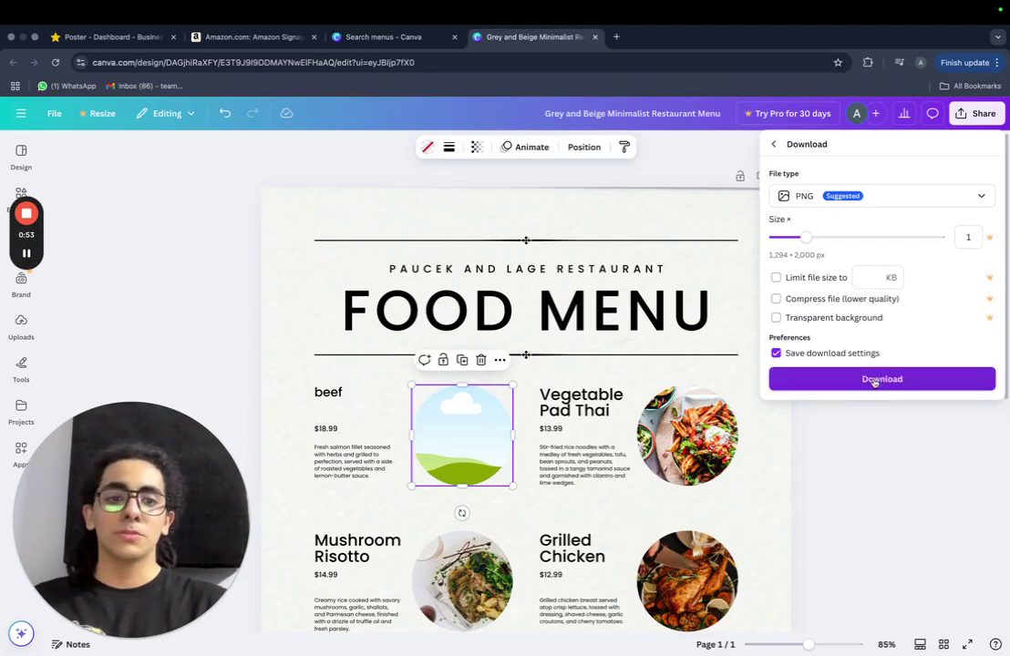
{"action": "left_click", "coordinate": [874, 380]}
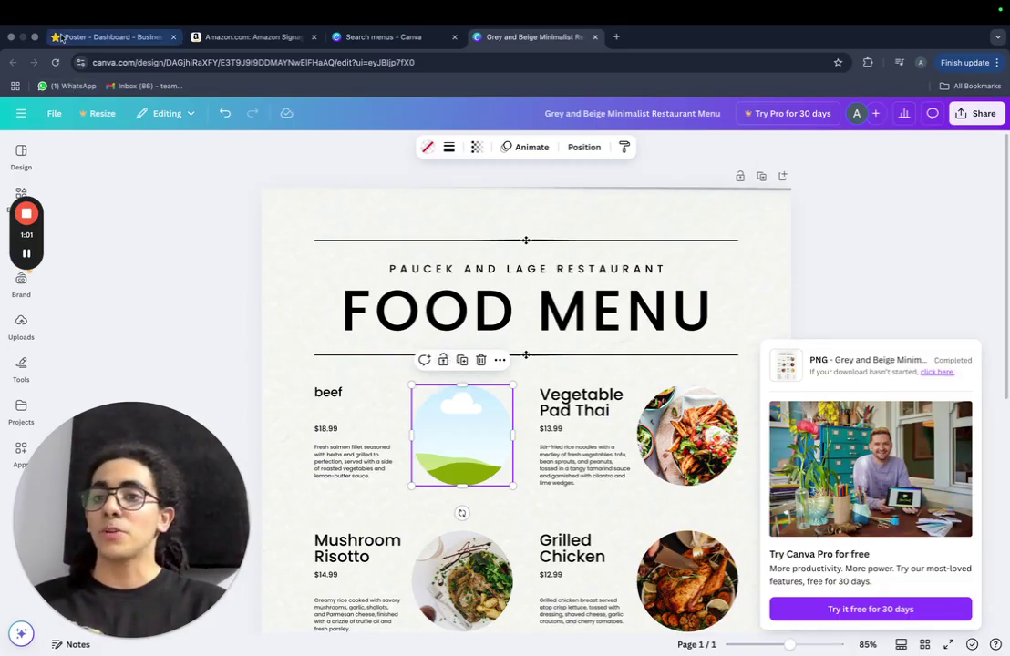
Look at the Posterbooking dashboard, then view the Amazon Signage Stick product page.
{"action": "left_click", "coordinate": [105, 37]}
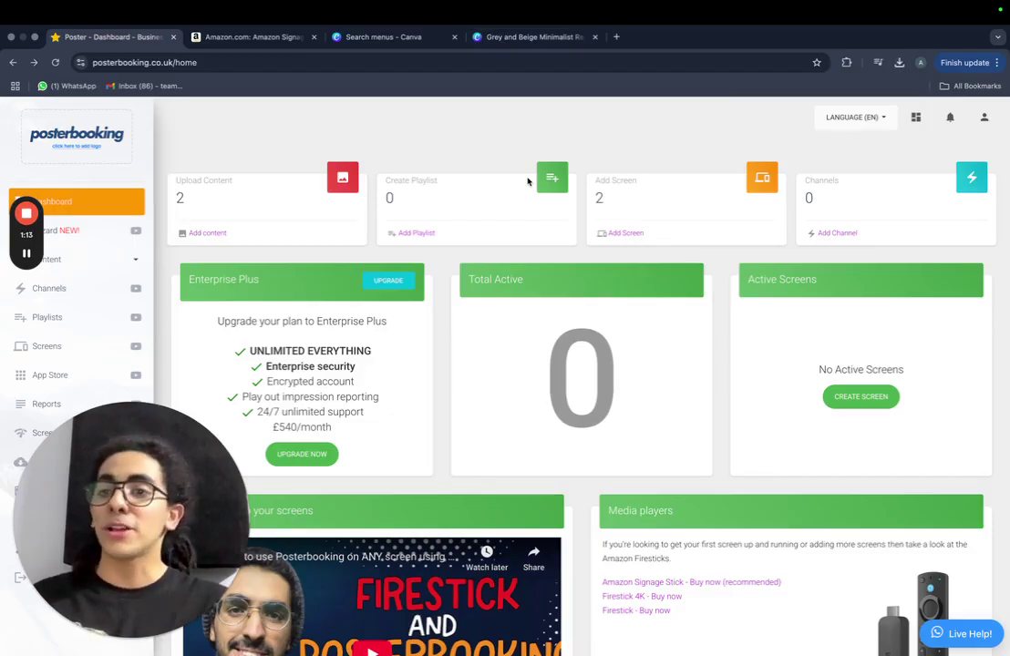
{"action": "mouse_move", "coordinate": [664, 27]}
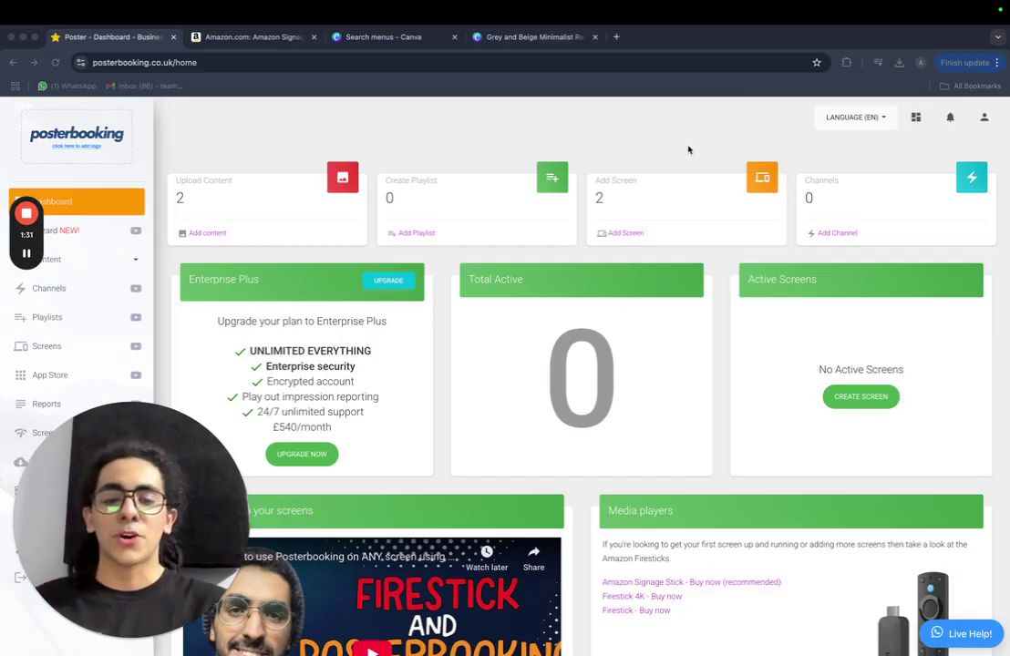
{"action": "left_click", "coordinate": [212, 38]}
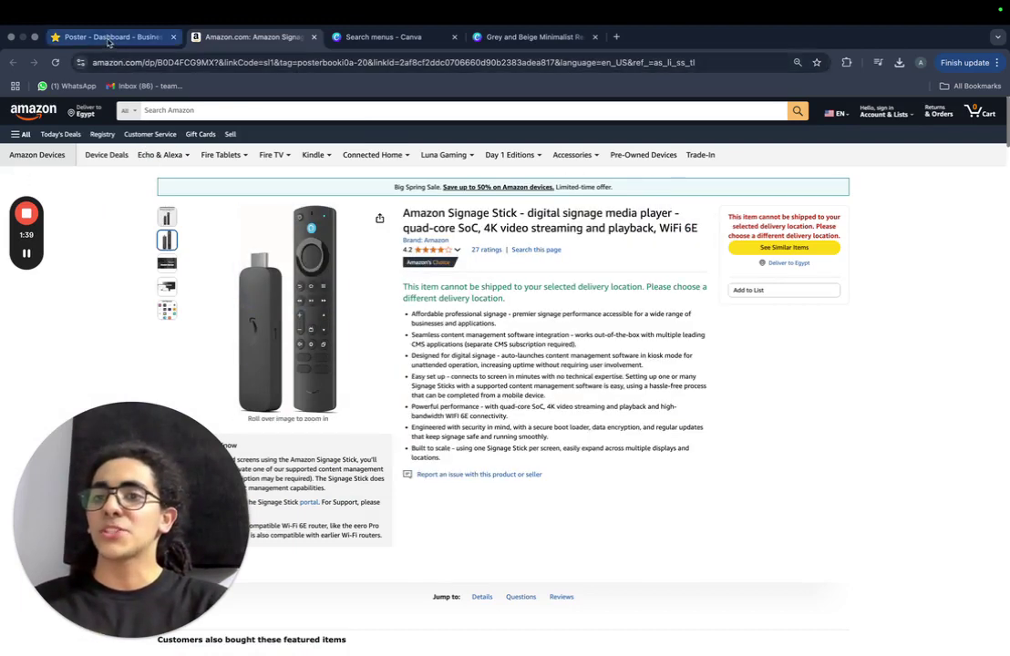
Go to the Screens list and close the Add Screen form without adding a screen.
{"action": "left_click", "coordinate": [105, 36]}
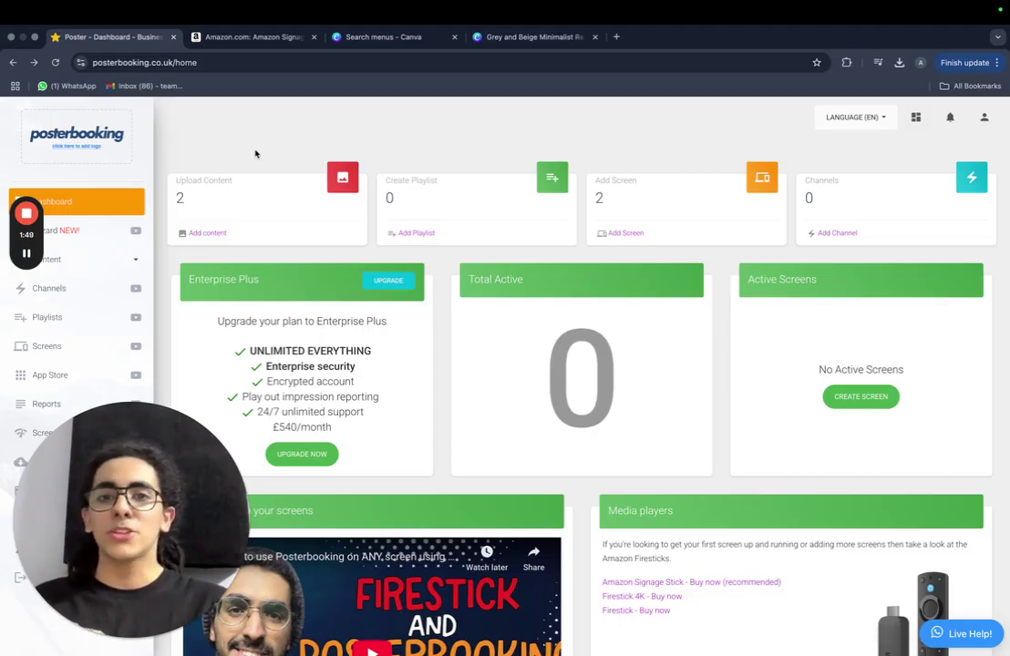
{"action": "left_click", "coordinate": [629, 194]}
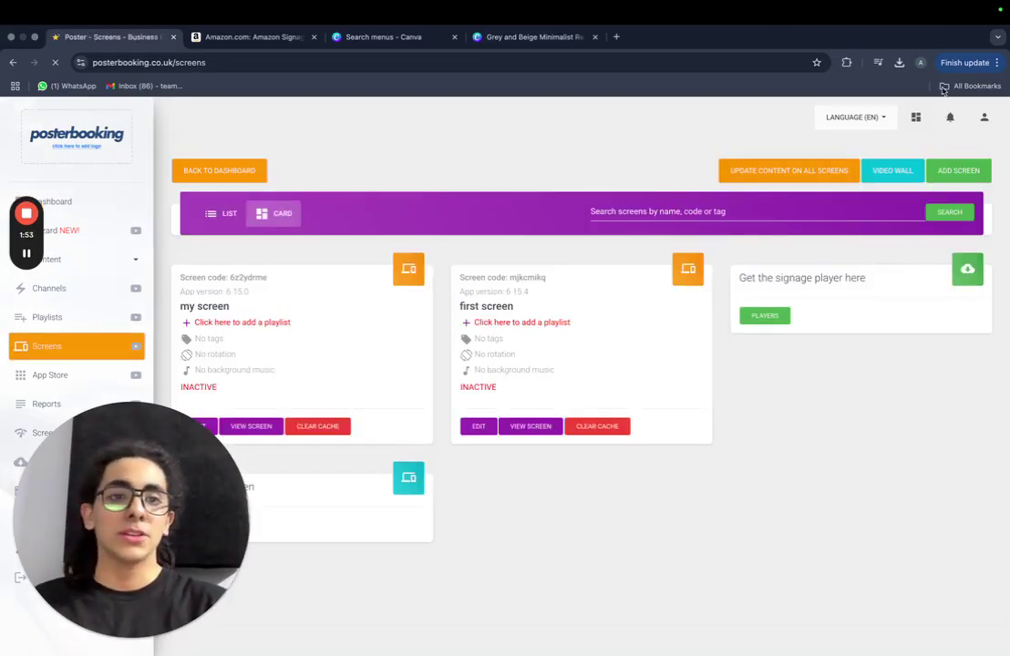
{"action": "left_click", "coordinate": [961, 170]}
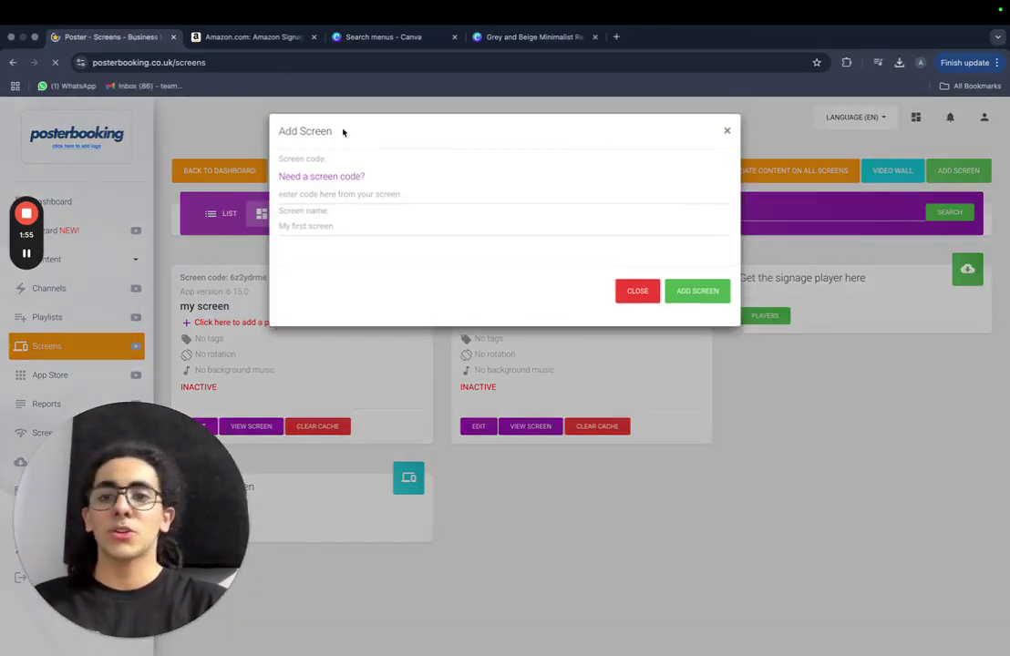
{"action": "left_click", "coordinate": [339, 193]}
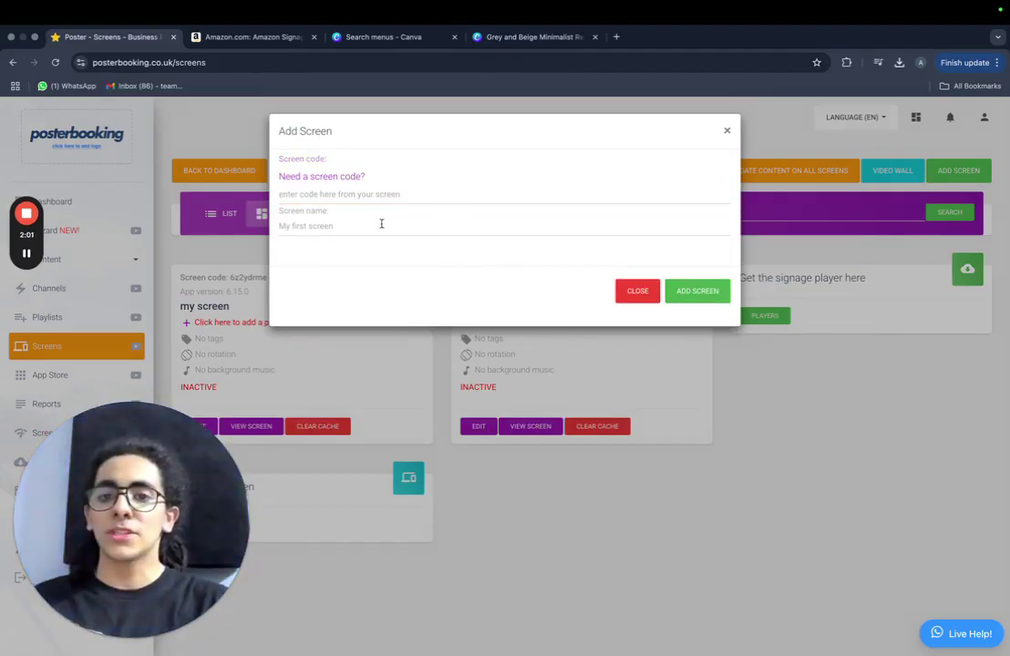
{"action": "left_click", "coordinate": [620, 298]}
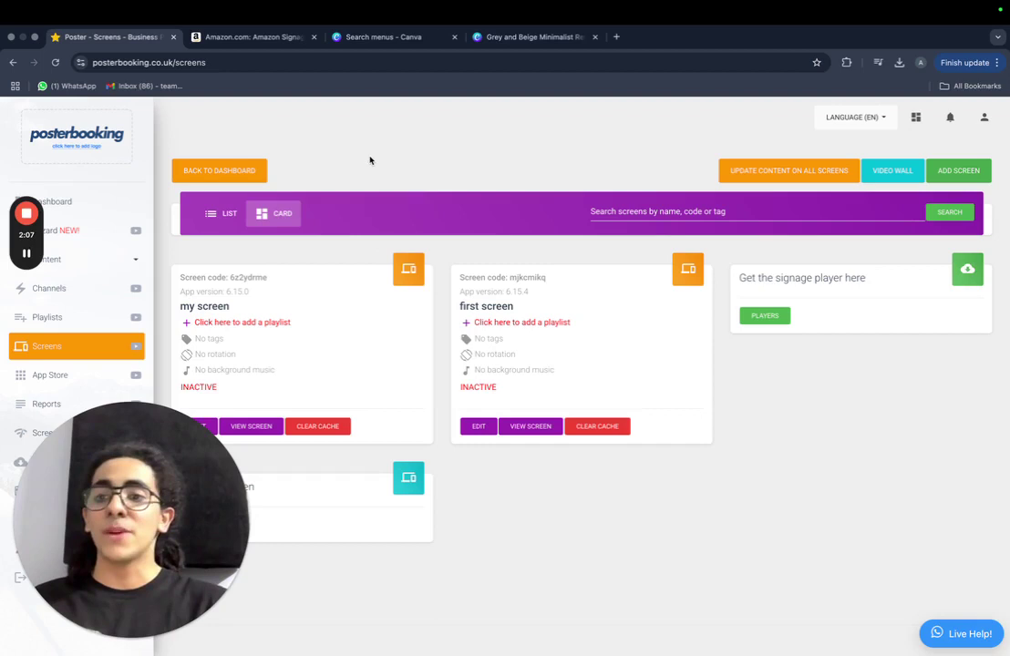
Open Content > Images / Videos to view the two uploaded schedule images.
{"action": "left_click", "coordinate": [78, 259]}
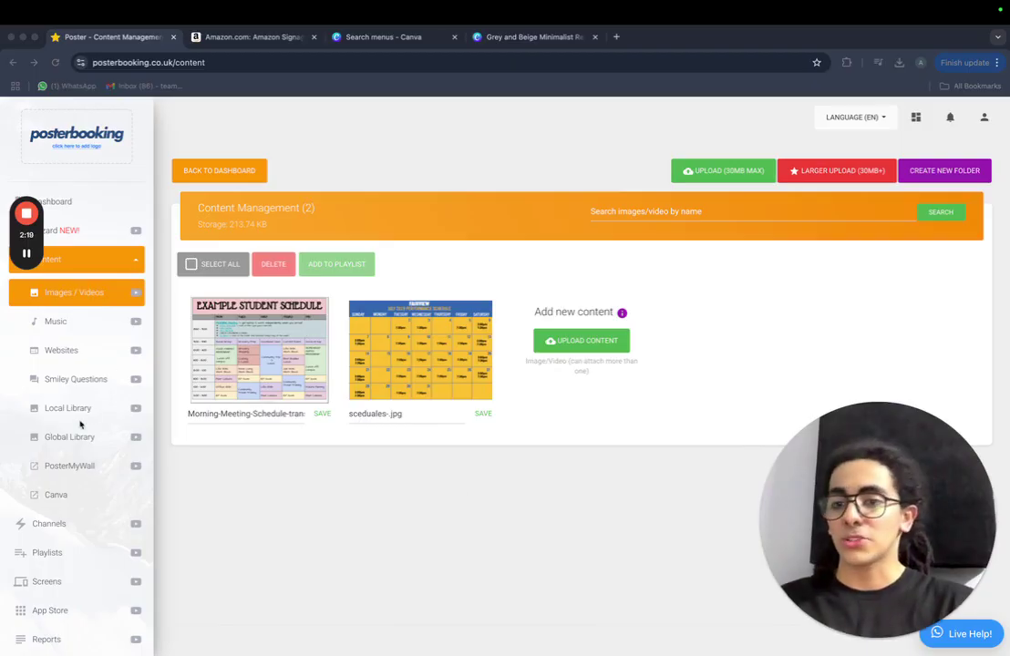
{"action": "scroll", "coordinate": [80, 424], "scroll_direction": "down", "scroll_amount": 2}
Create a new playlist named 'Canva'.
{"action": "left_click", "coordinate": [62, 464]}
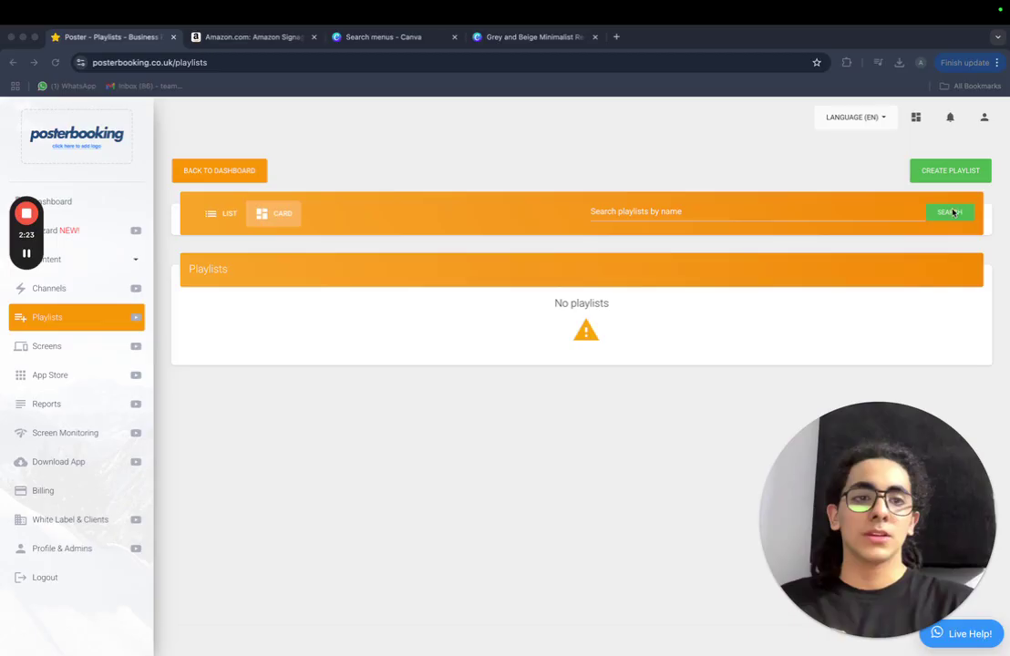
{"action": "left_click", "coordinate": [916, 171]}
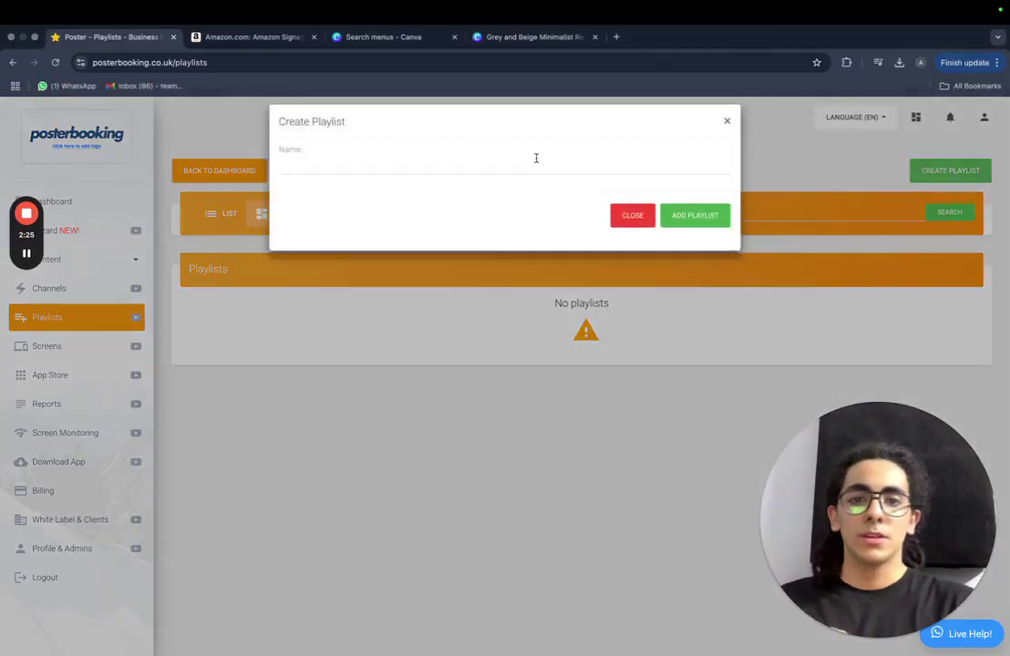
{"action": "left_click", "coordinate": [399, 173]}
{"action": "type", "text": "Canv"}
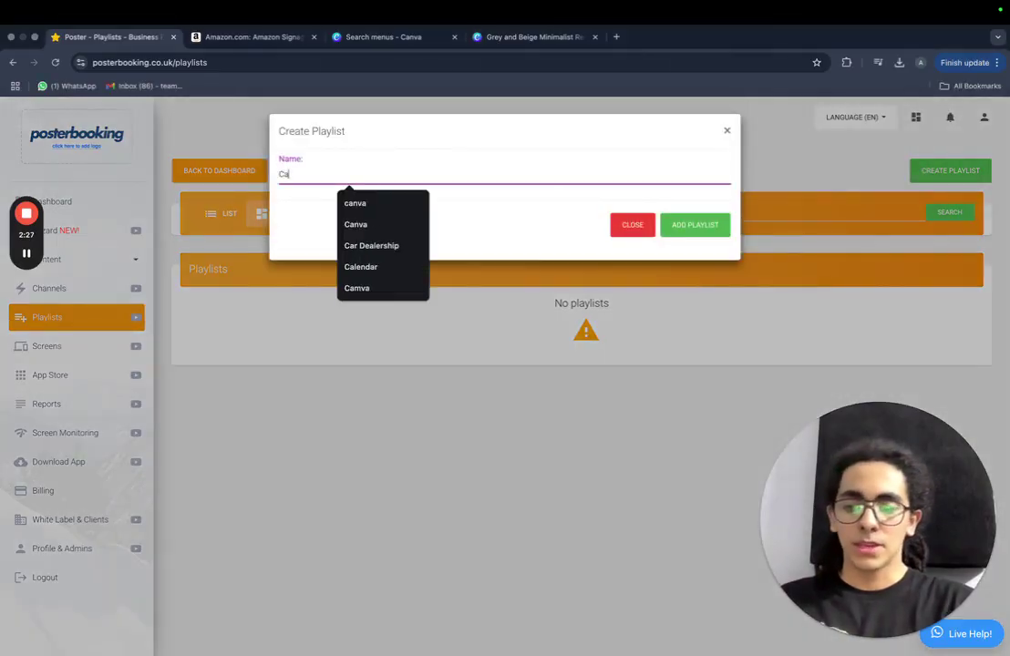
{"action": "type", "text": "a"}
{"action": "left_click", "coordinate": [709, 229]}
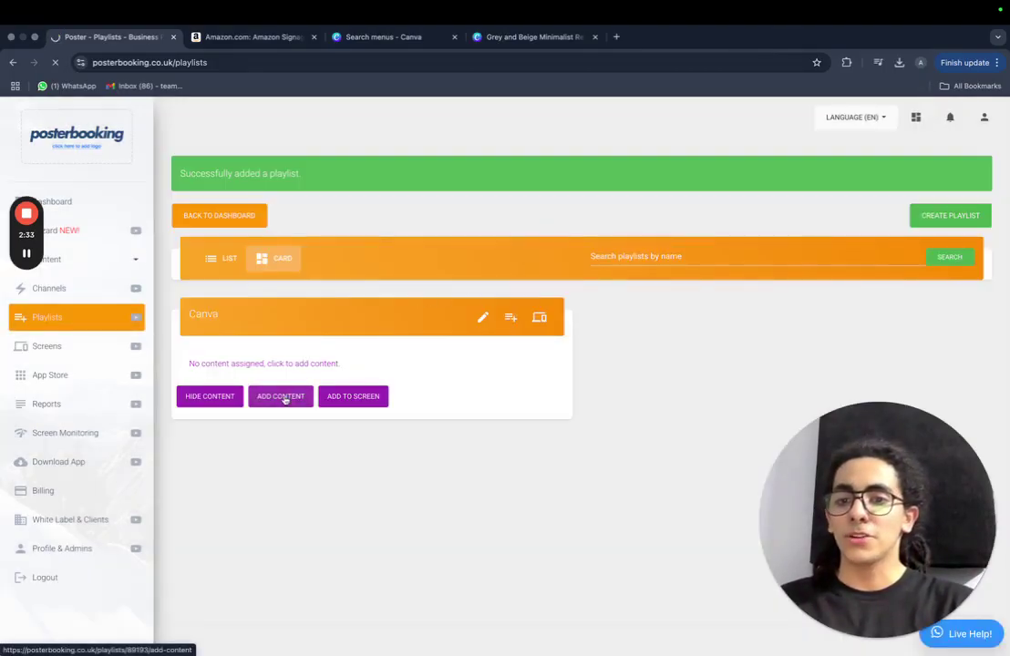
Add the sceduales-.jpg image to the Canva playlist.
{"action": "left_click", "coordinate": [259, 398]}
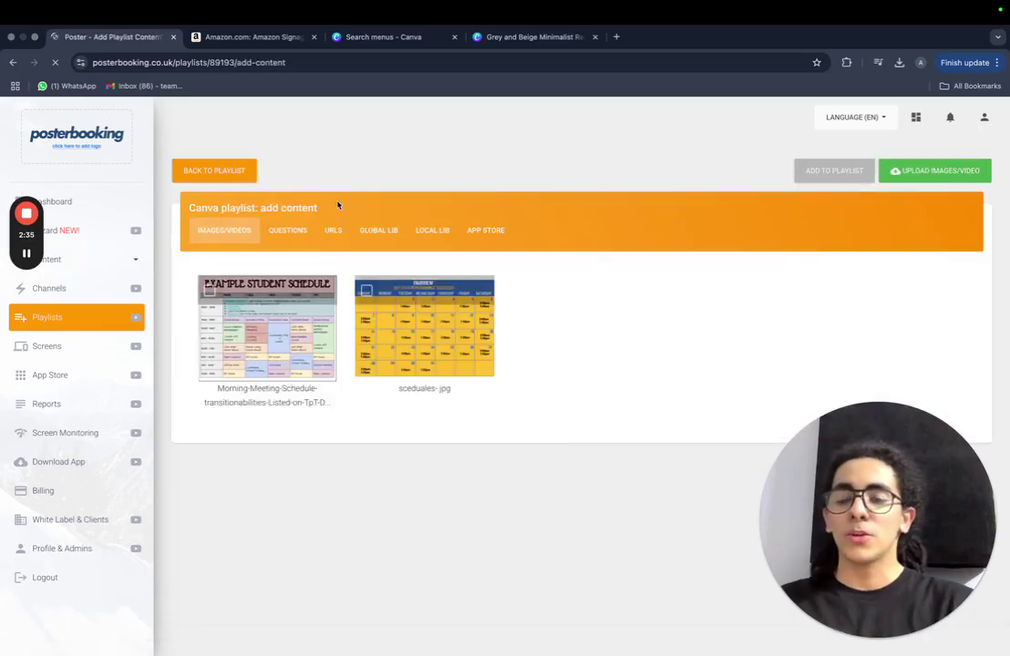
{"action": "left_click", "coordinate": [425, 328]}
{"action": "left_click", "coordinate": [805, 179]}
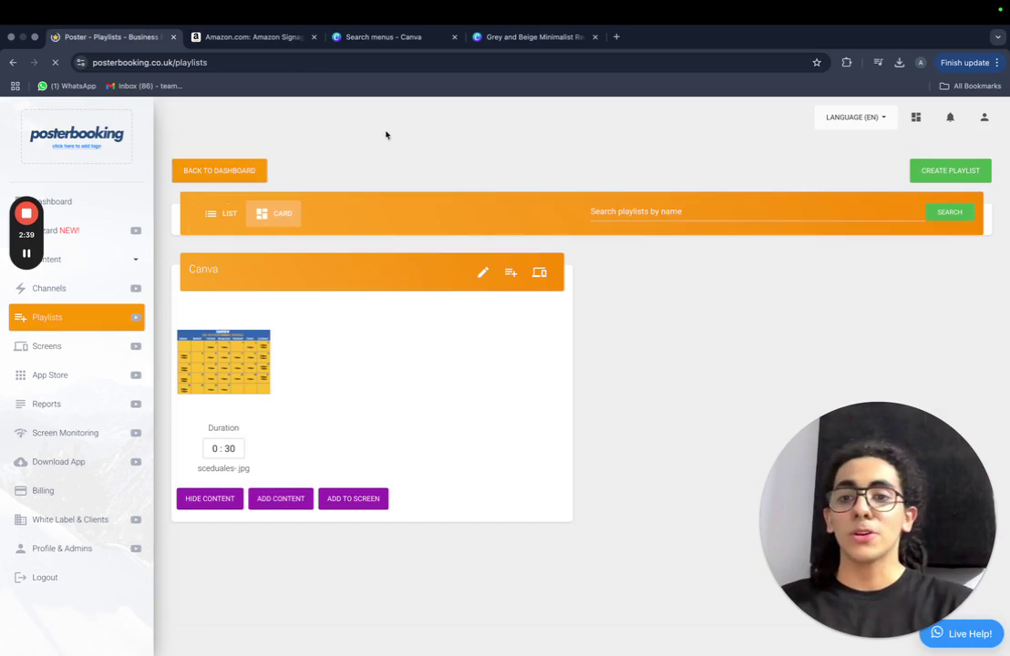
Assign the Canva playlist to 'my screen' and save.
{"action": "left_click", "coordinate": [48, 348]}
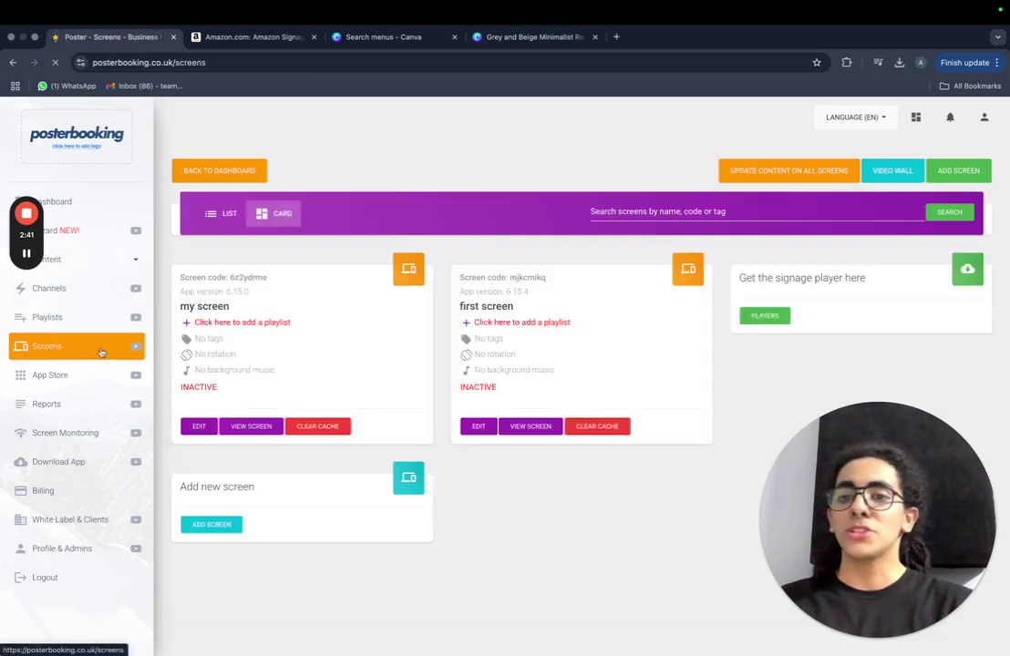
{"action": "left_click", "coordinate": [188, 323]}
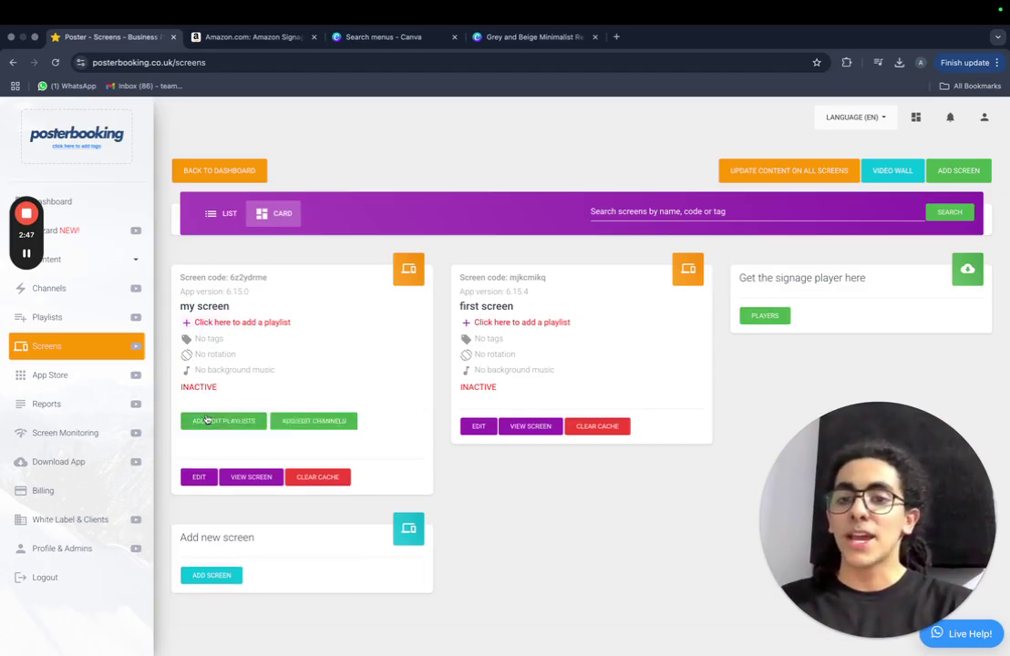
{"action": "left_click", "coordinate": [212, 420]}
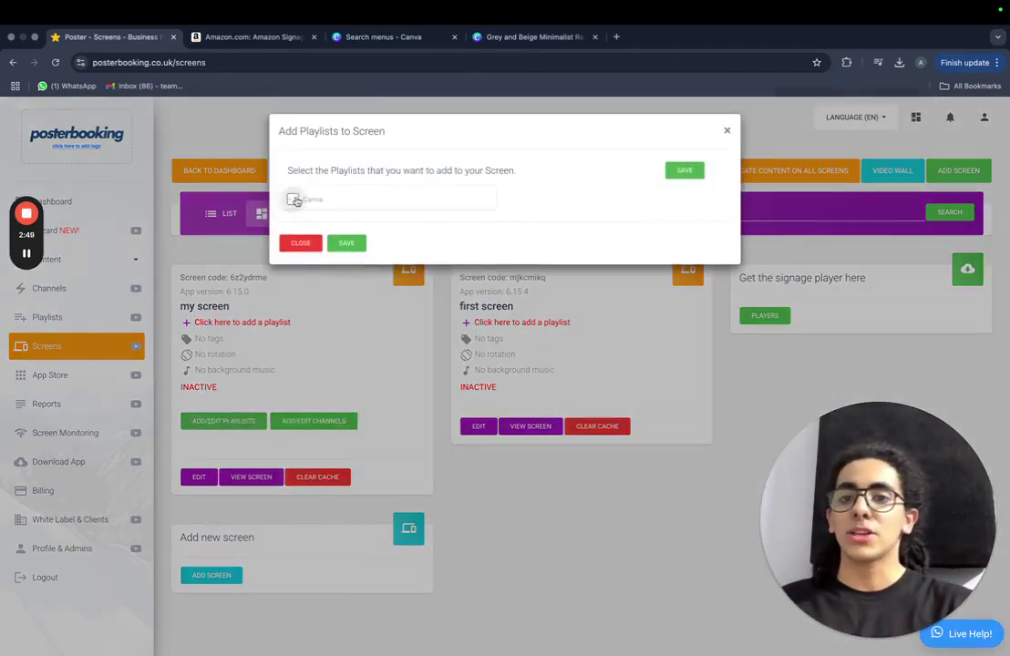
{"action": "left_click", "coordinate": [293, 199]}
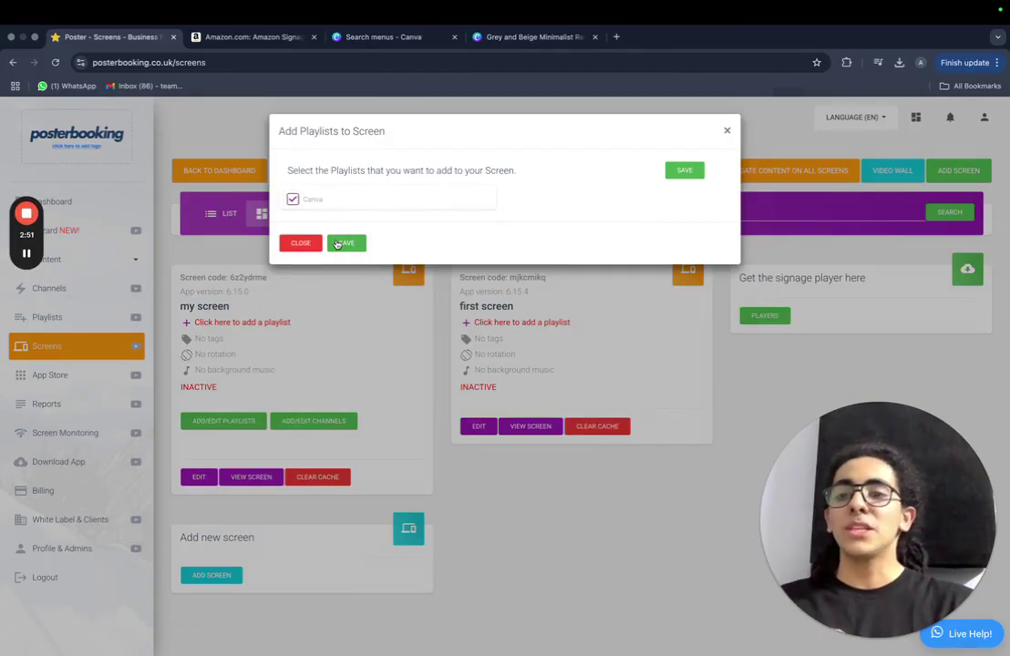
{"action": "left_click", "coordinate": [341, 244]}
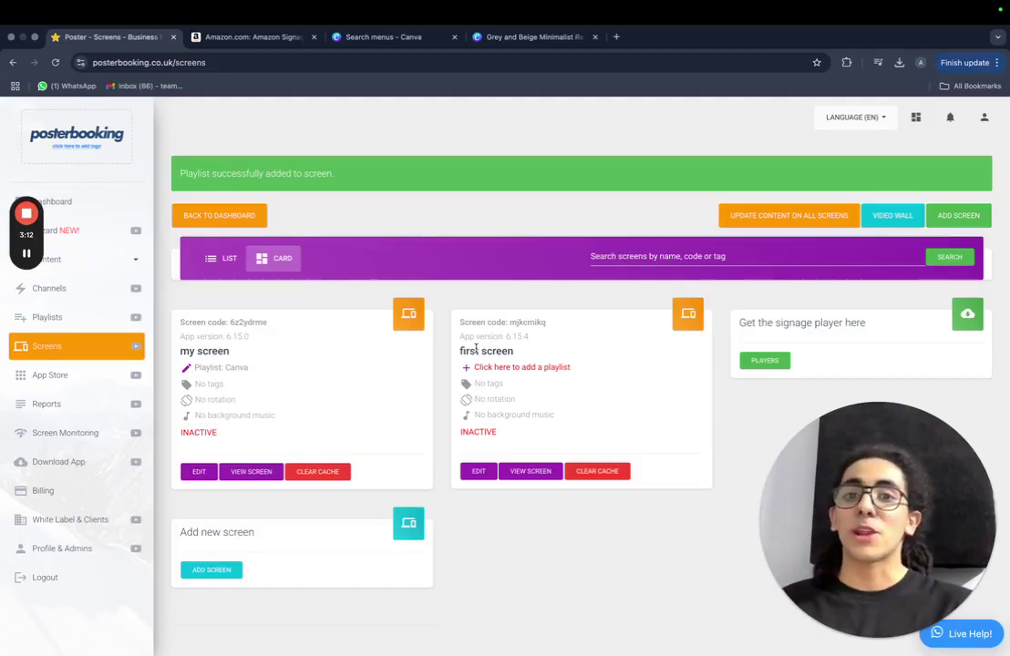
{"action": "mouse_move", "coordinate": [27, 213]}
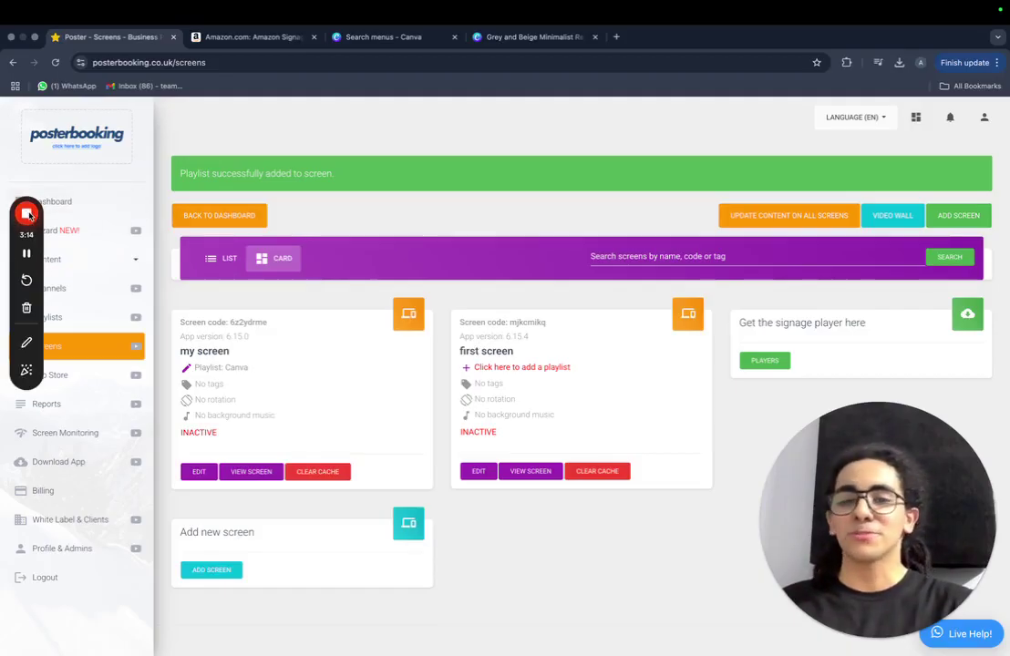